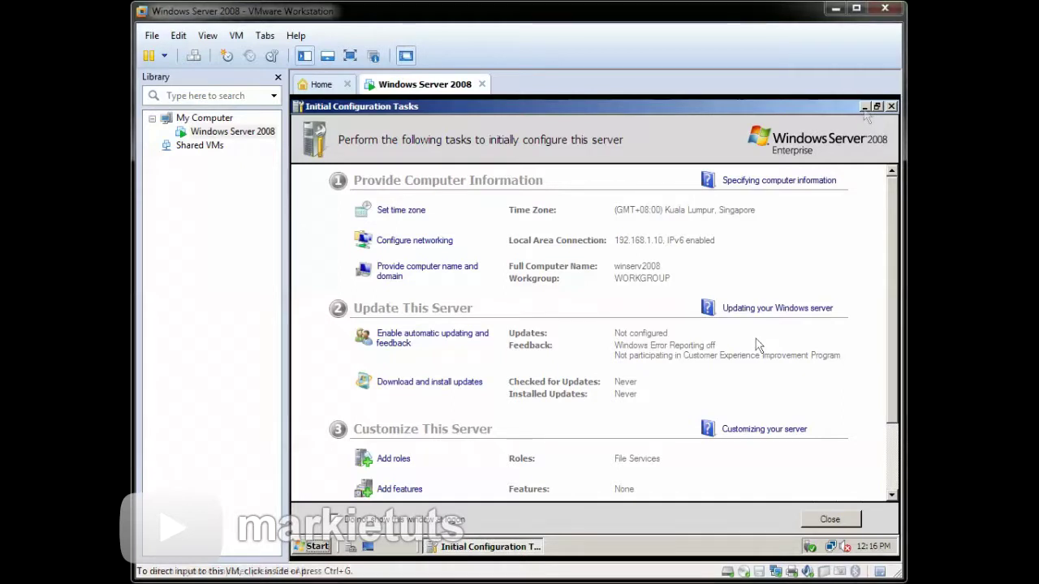
- In the server VM, run dcpromo from a Command Prompt to launch the AD DS Installation Wizard
click(756, 341)
click(864, 107)
click(315, 546)
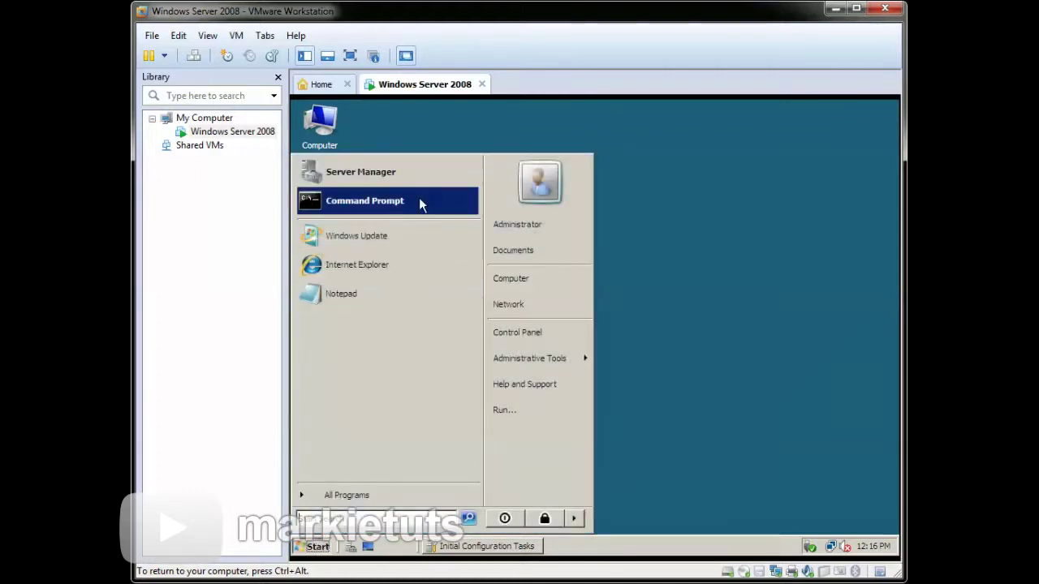
click(420, 204)
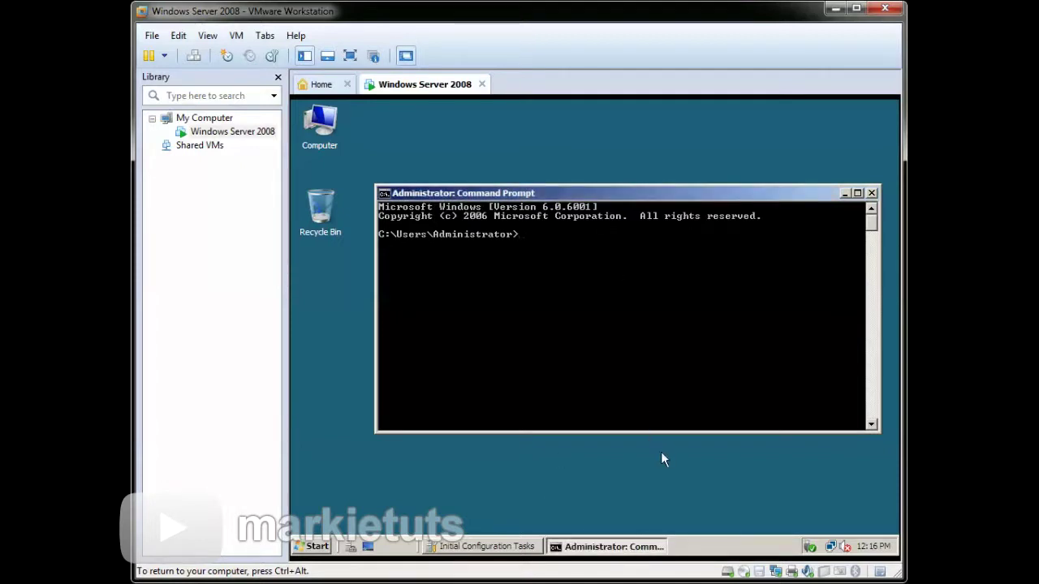
text(dcpr)
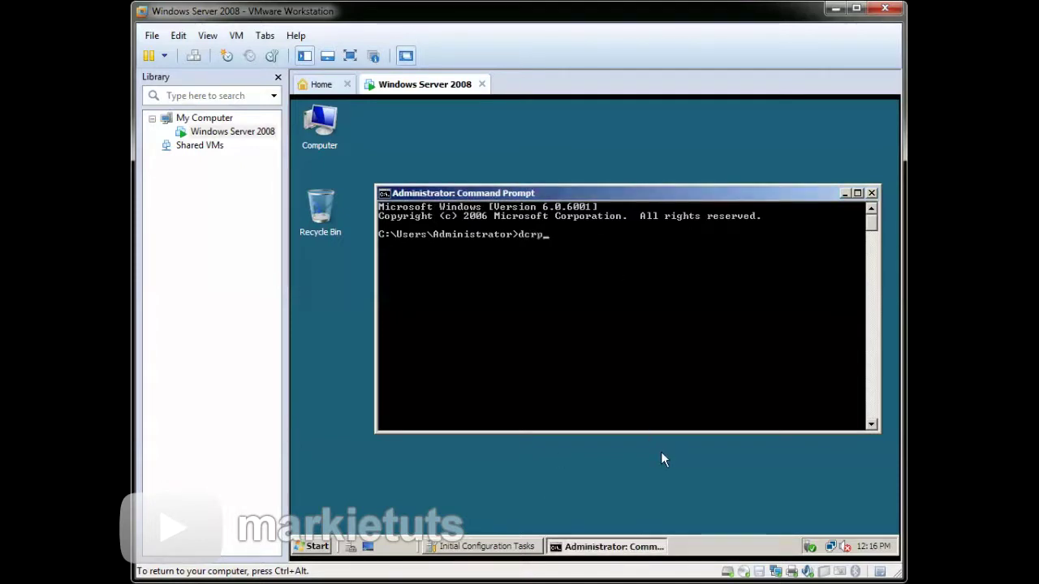
text(omo)
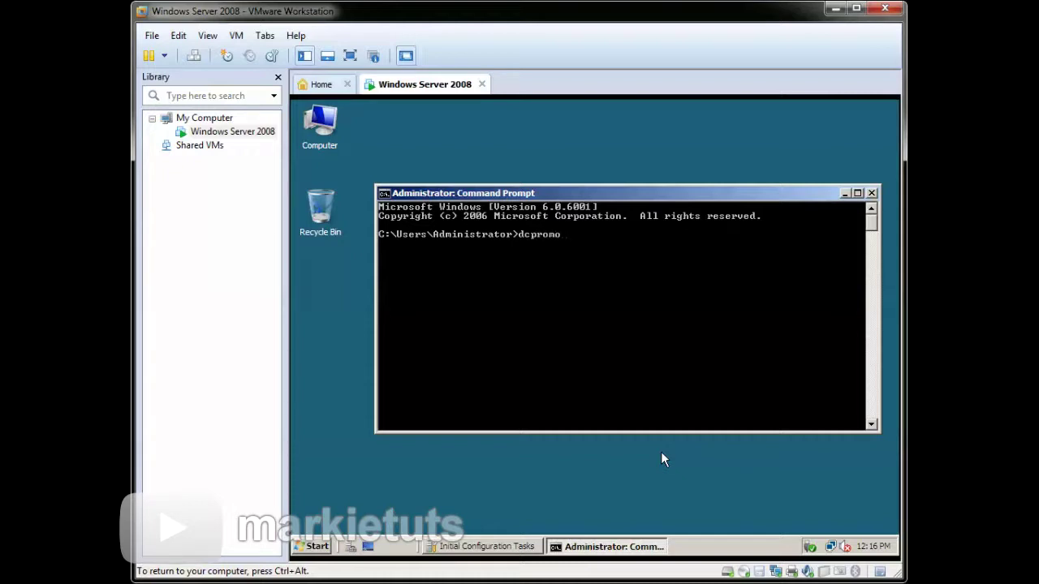
text(mo)
key(Return)
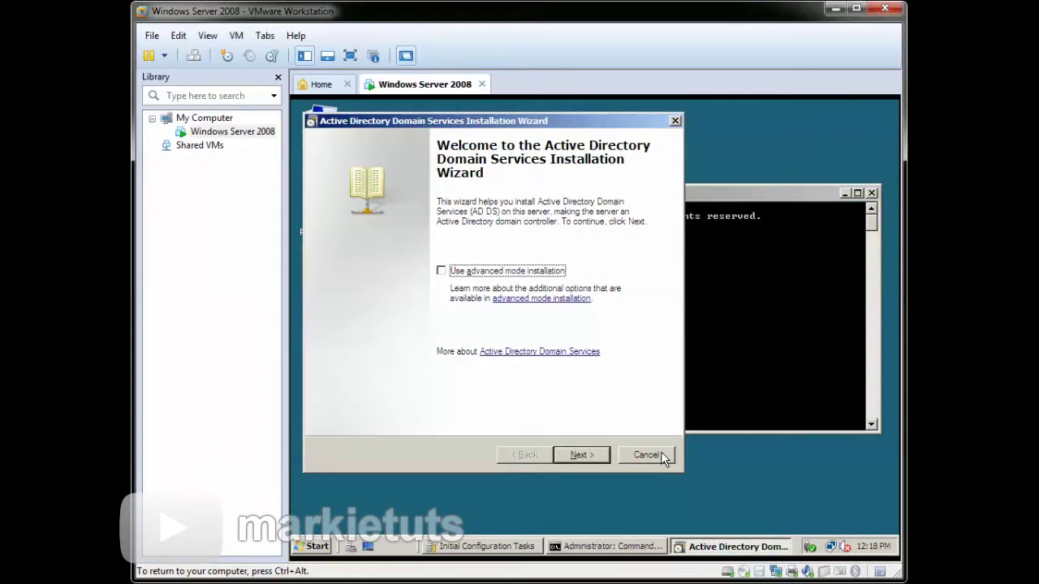
- Pass the welcome and compatibility pages and select 'Create a new domain in a new forest'
click(606, 461)
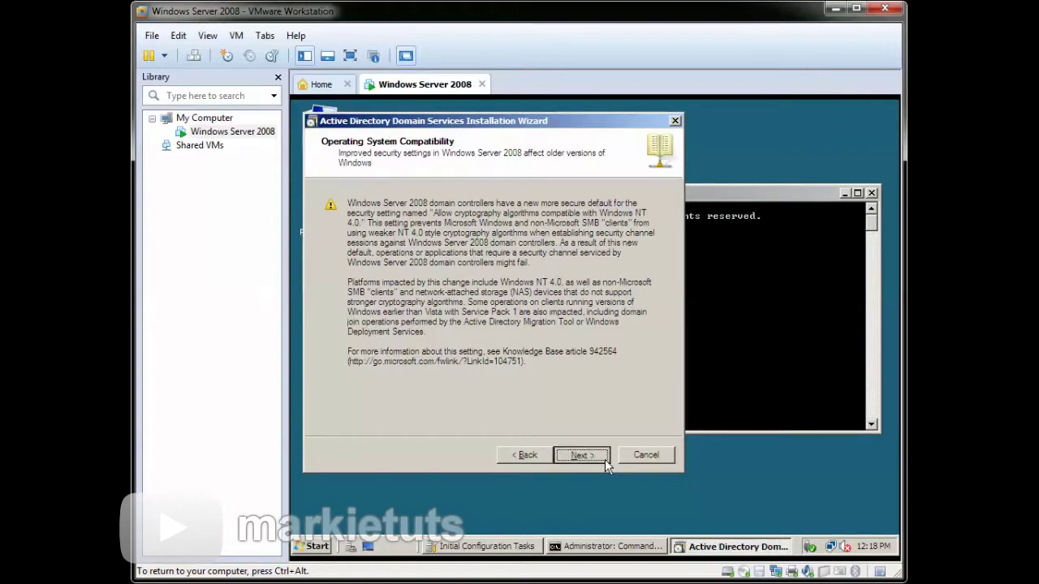
click(606, 461)
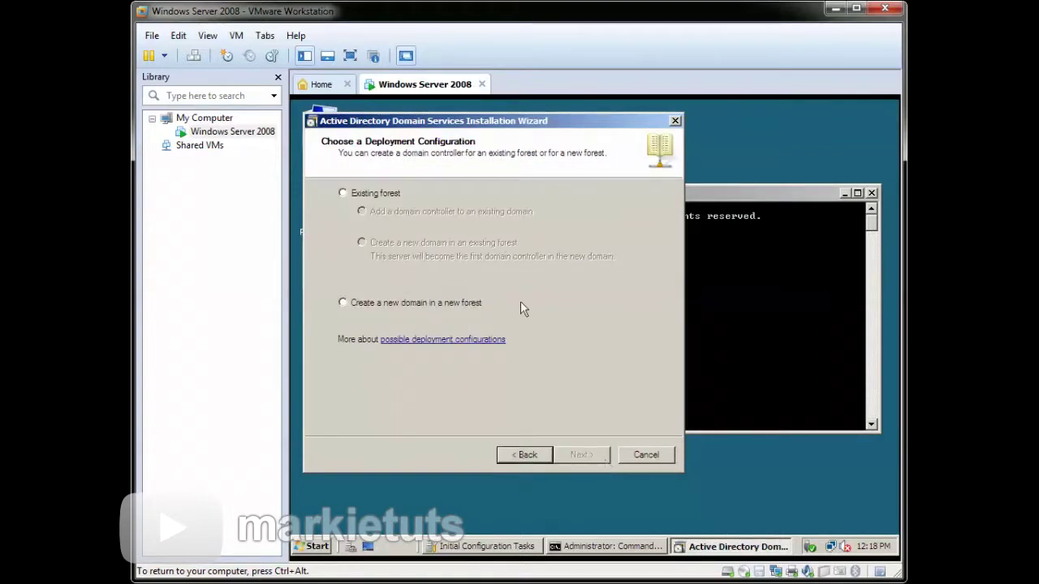
click(462, 303)
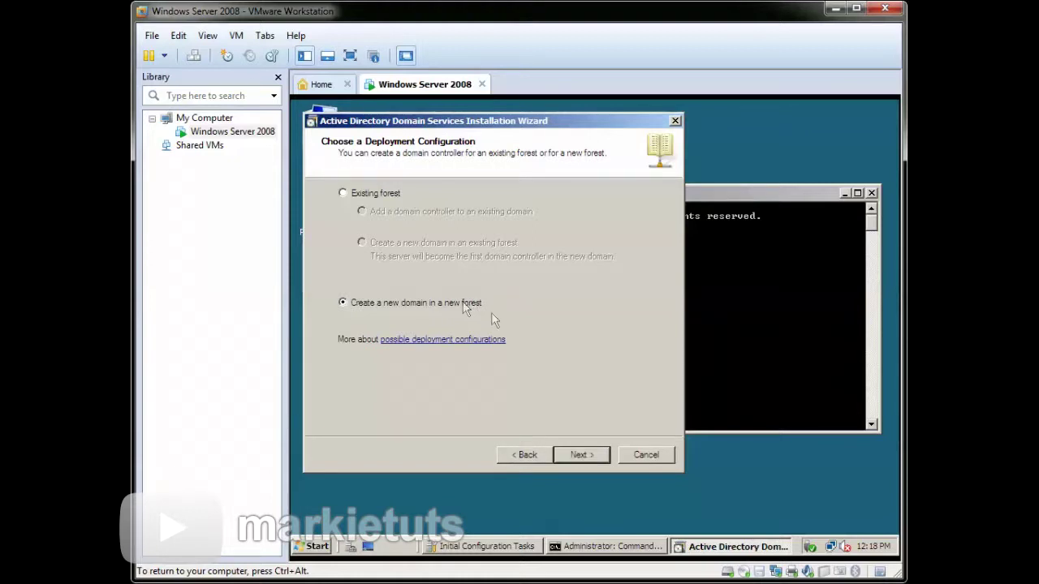
click(600, 461)
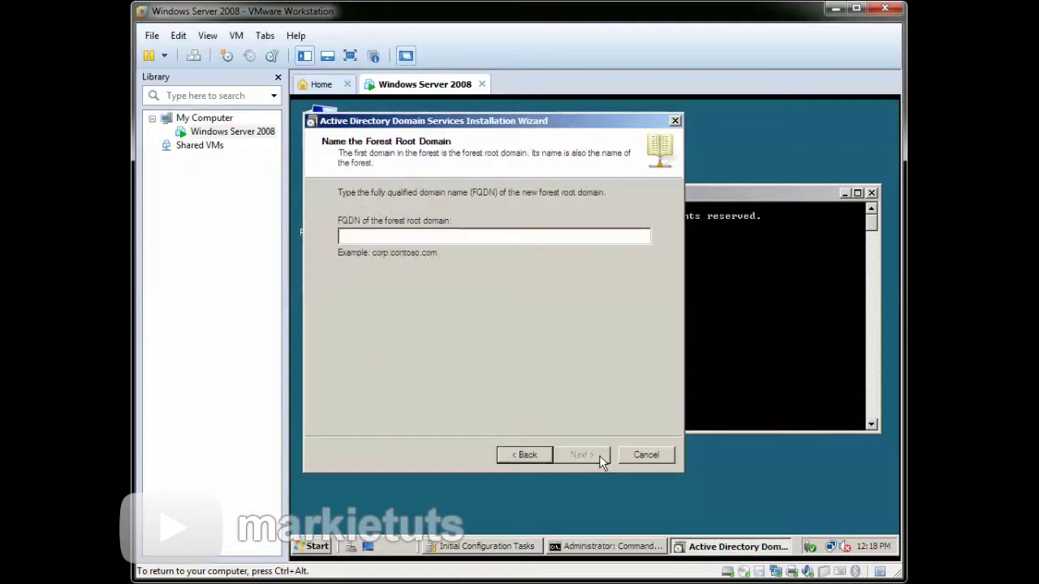
- Enter school.com as the forest root FQDN and choose the Windows Server 2008 forest functional level
text(a)
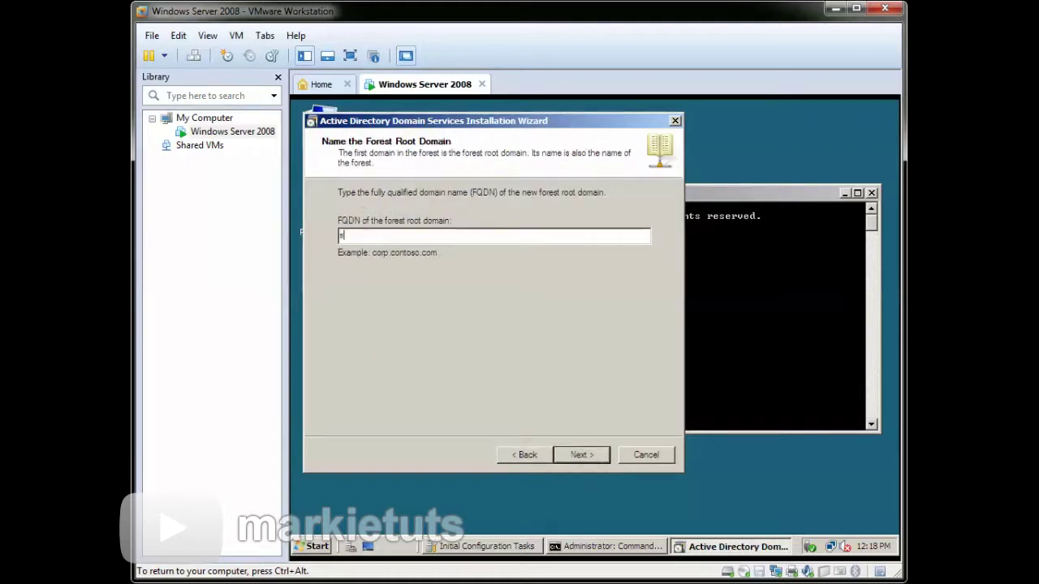
text(chool.com)
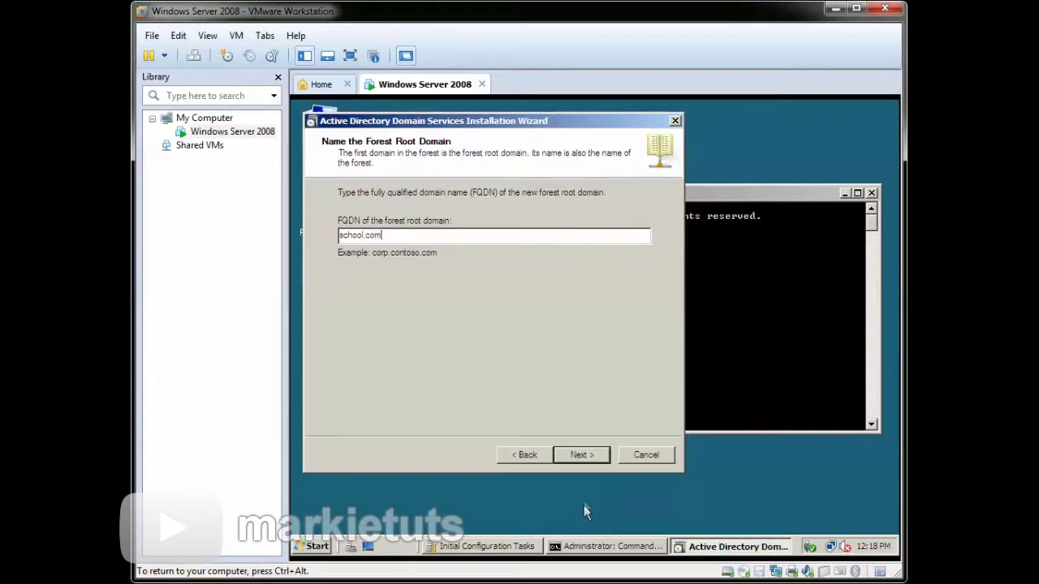
click(598, 462)
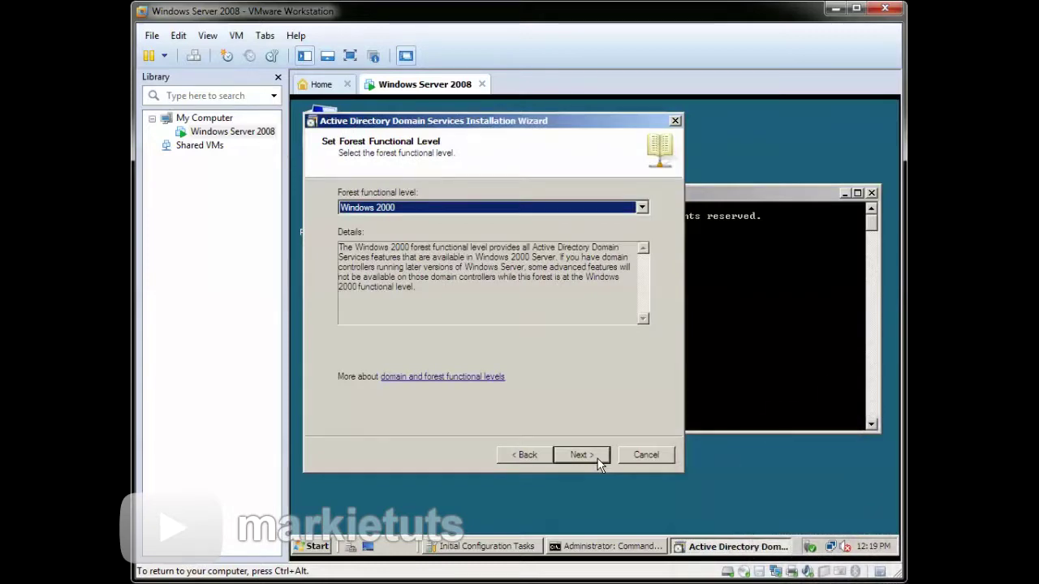
click(641, 207)
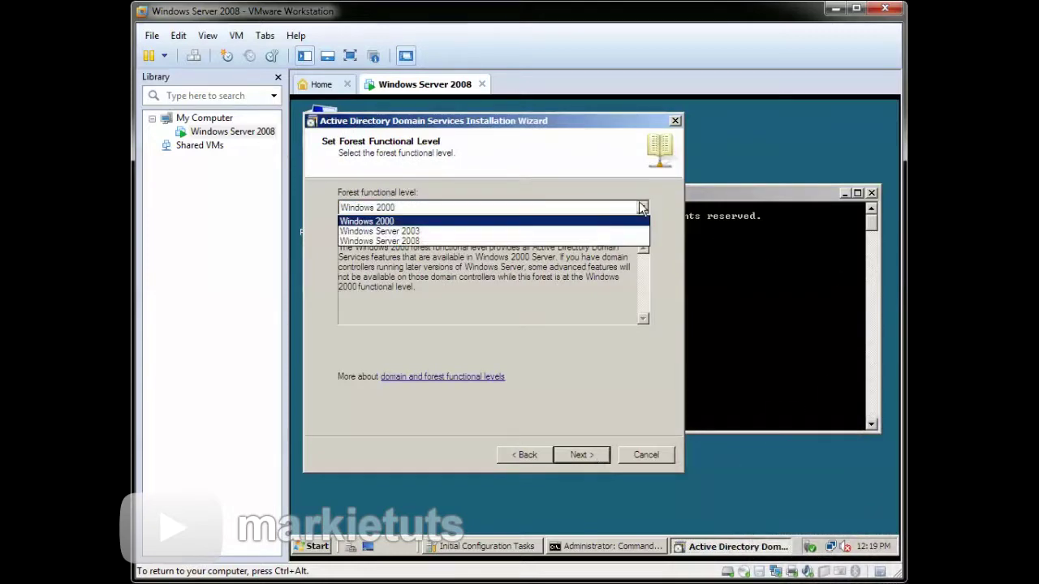
click(465, 241)
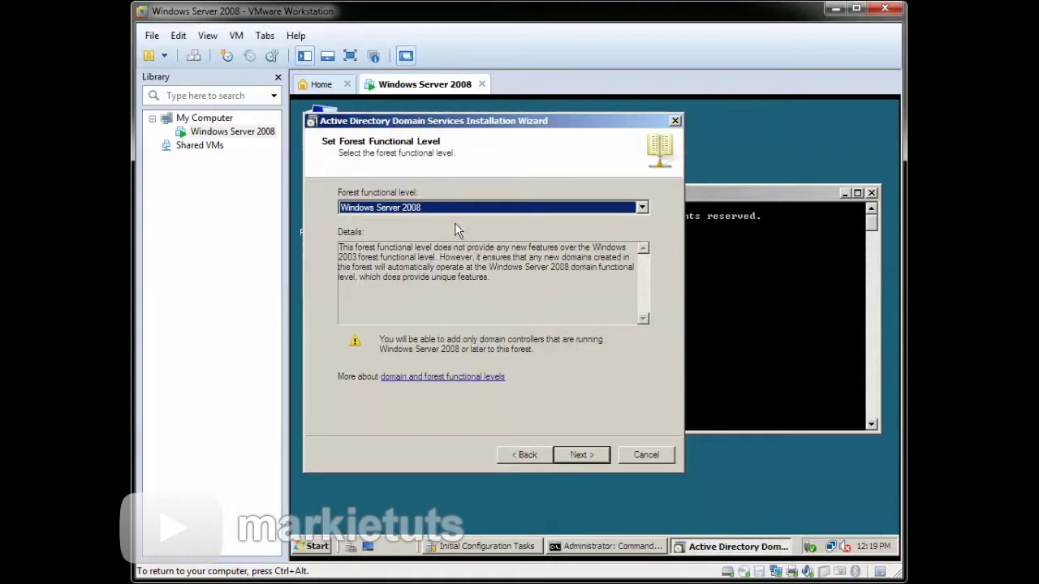
click(602, 461)
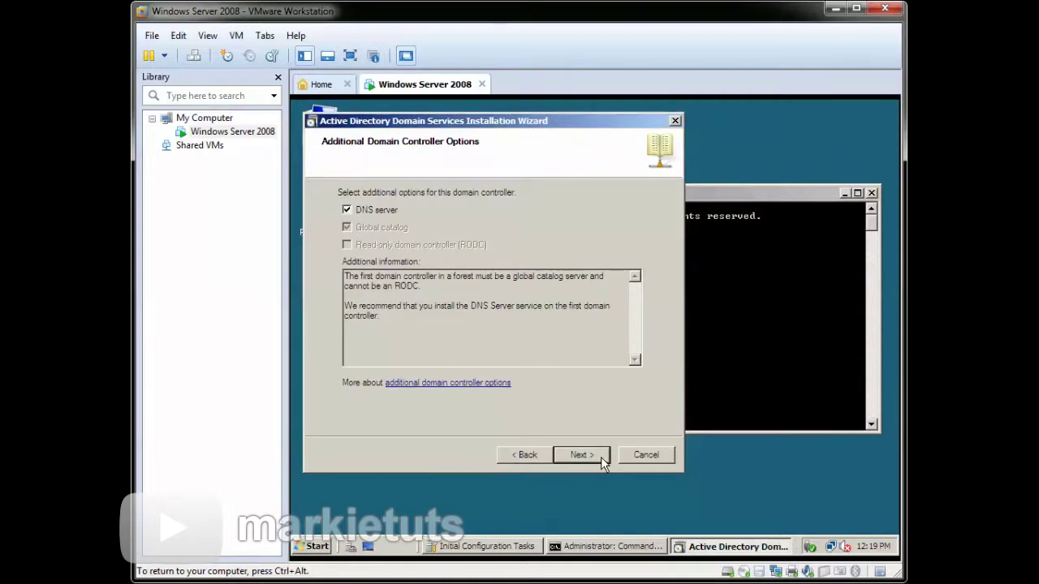
- Keep DNS server, accept the dynamic IP and DNS delegation warnings, and keep default NTDS/SYSVOL folders
click(600, 457)
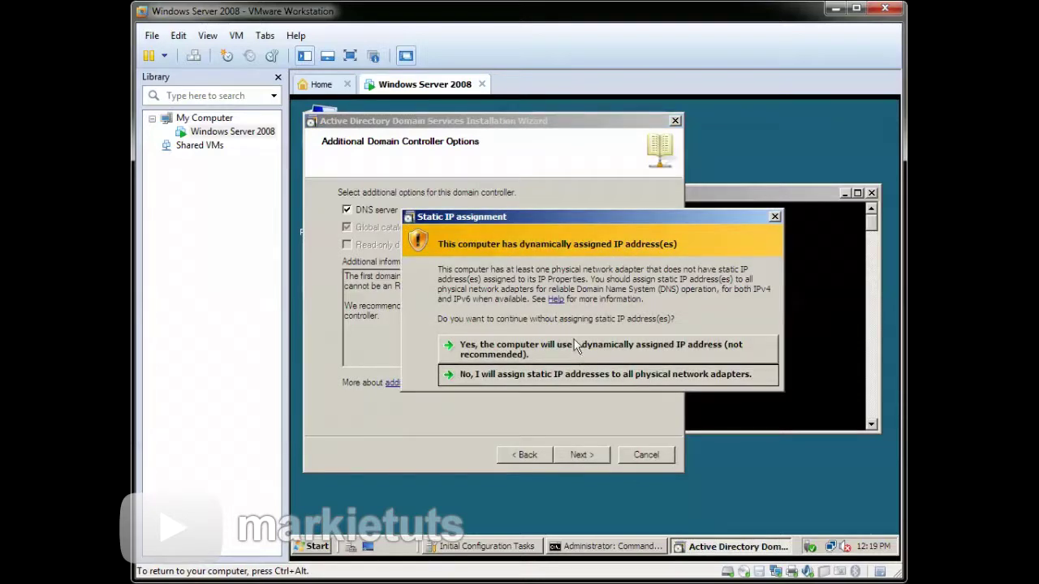
click(575, 349)
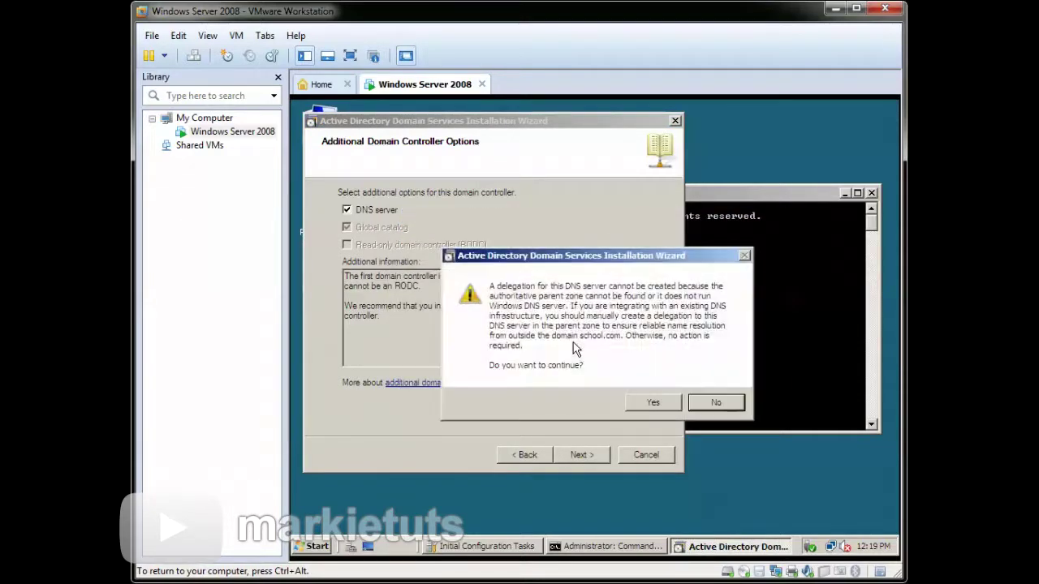
click(641, 404)
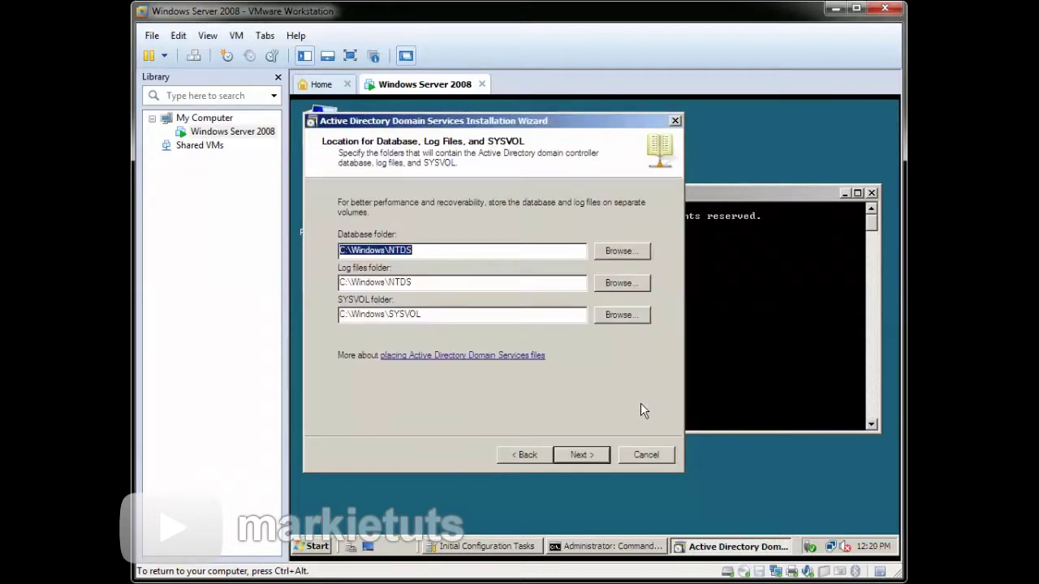
click(602, 456)
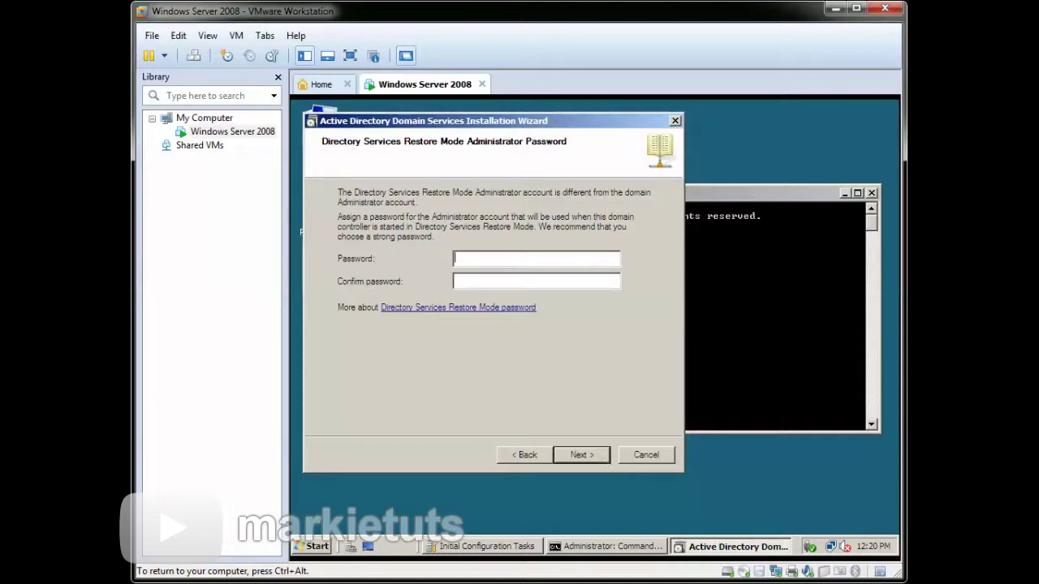
- Enter and confirm the Restore Mode password, then start the installation from the Summary page
text(password)
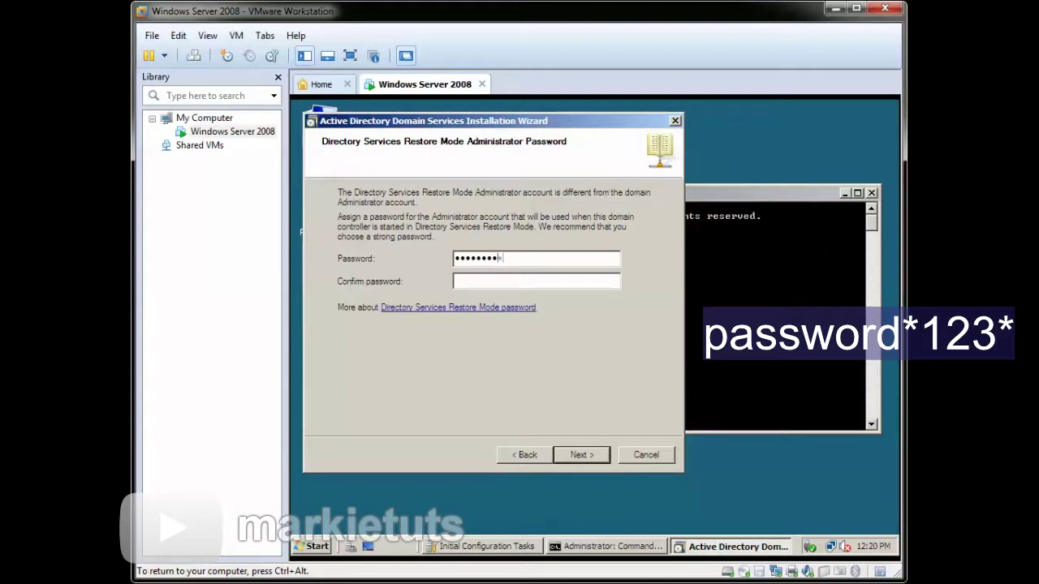
text(*123)
click(454, 281)
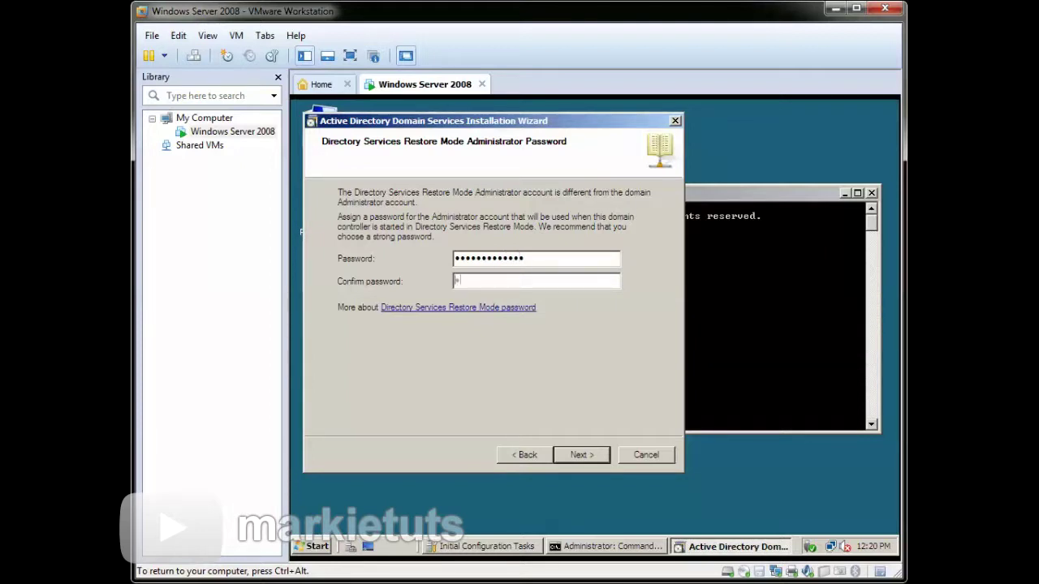
text(password)
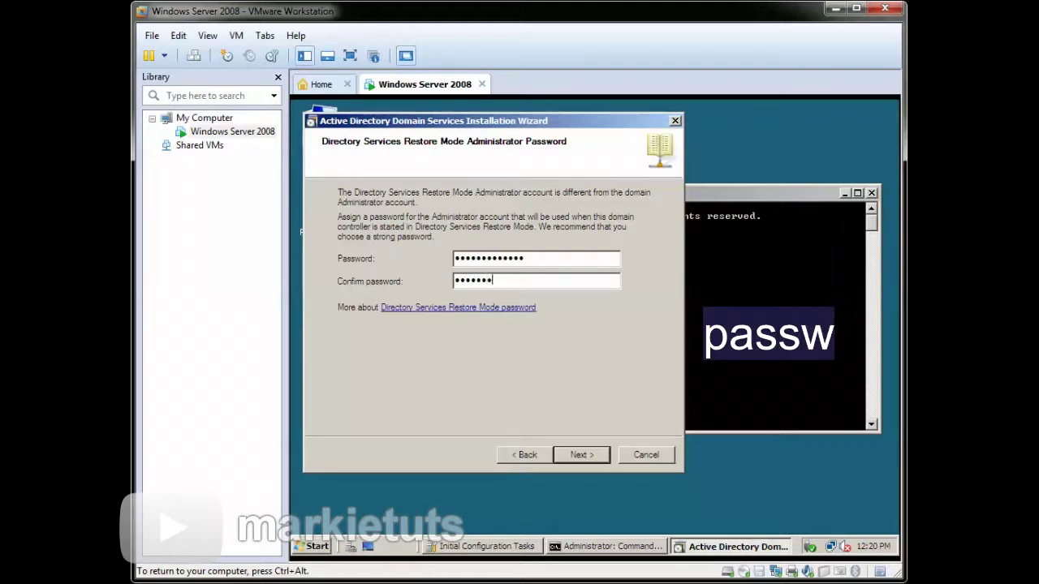
text(*123)
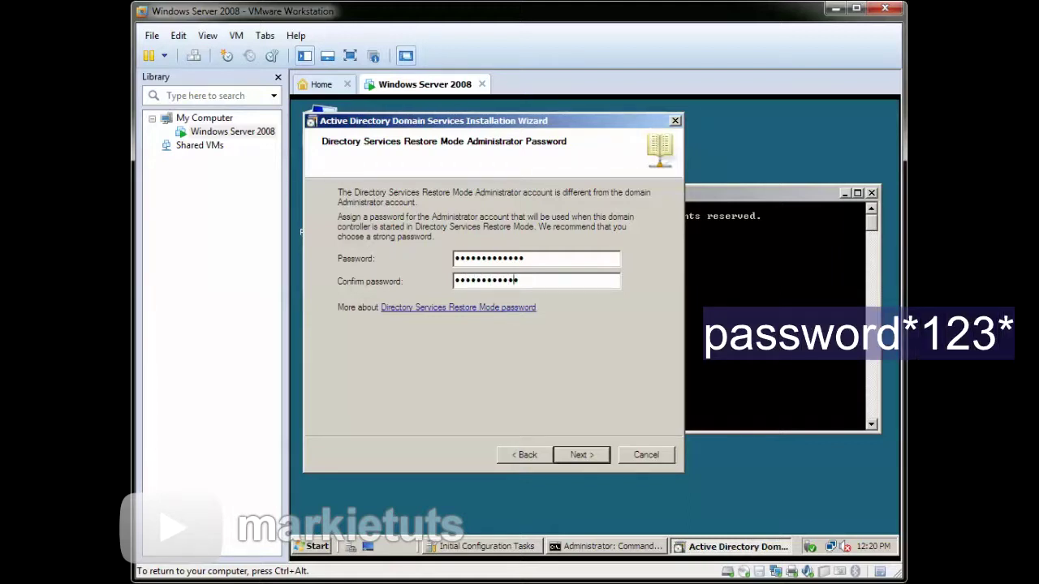
text(*)
click(605, 456)
click(605, 457)
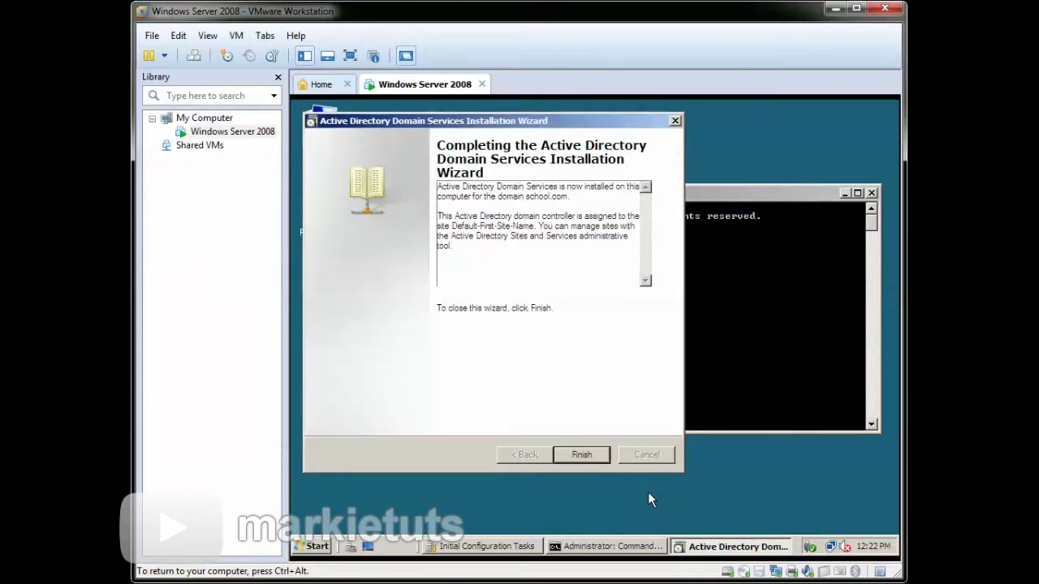
- Finish the AD DS wizard and choose Restart Now
click(602, 455)
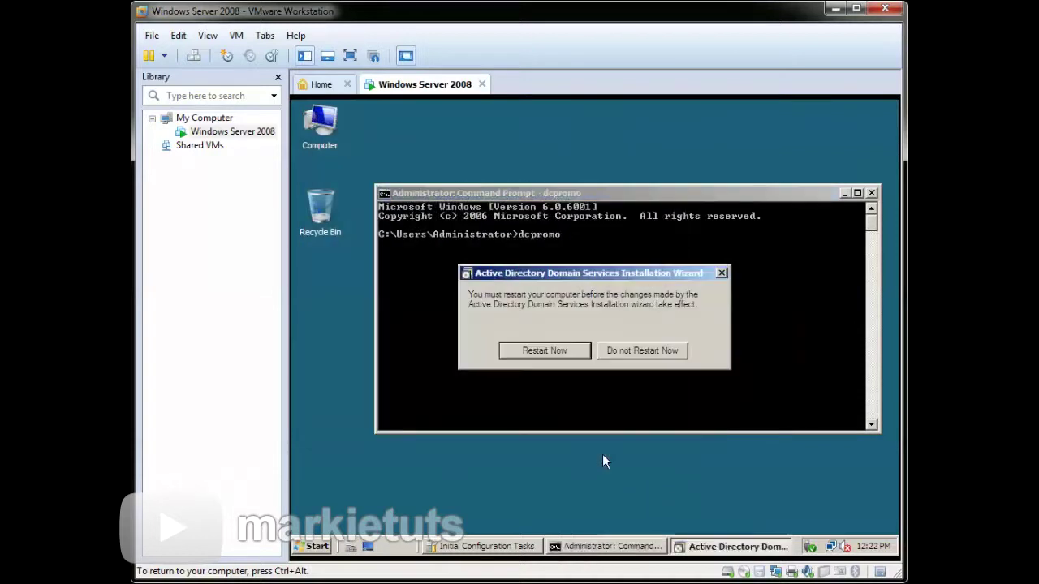
click(560, 349)
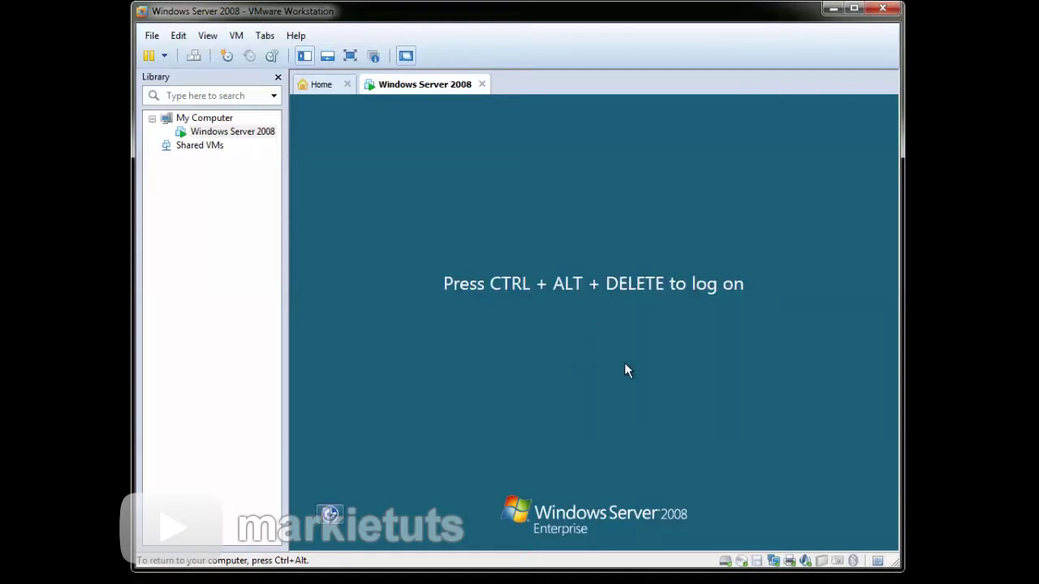
- Send Ctrl+Alt+Del and sign in as SCHOOL\Administrator with the administrator password
key(ctrl+alt+Insert)
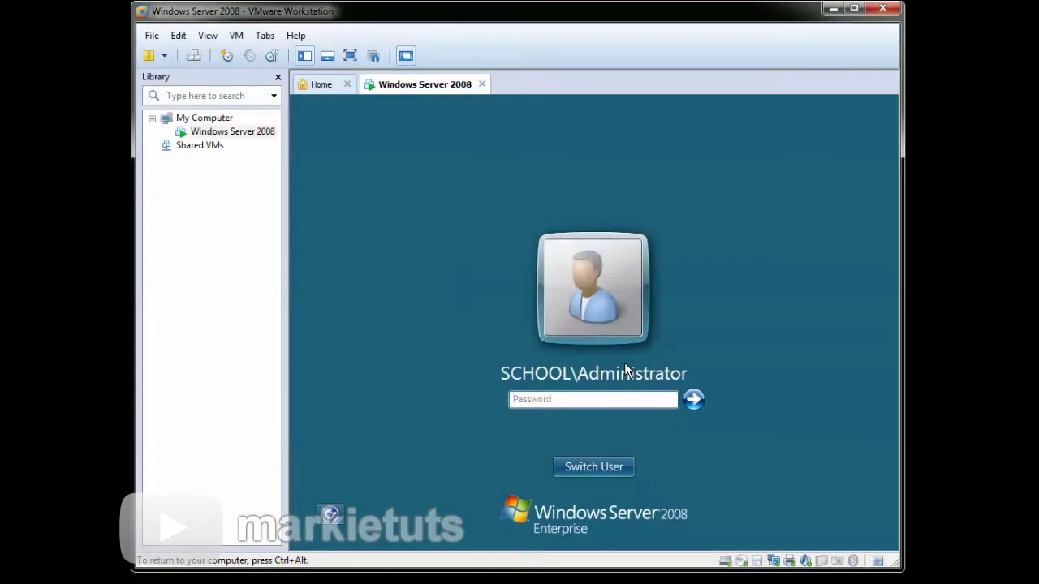
click(626, 398)
text(password)
text(*123*)
key(Return)
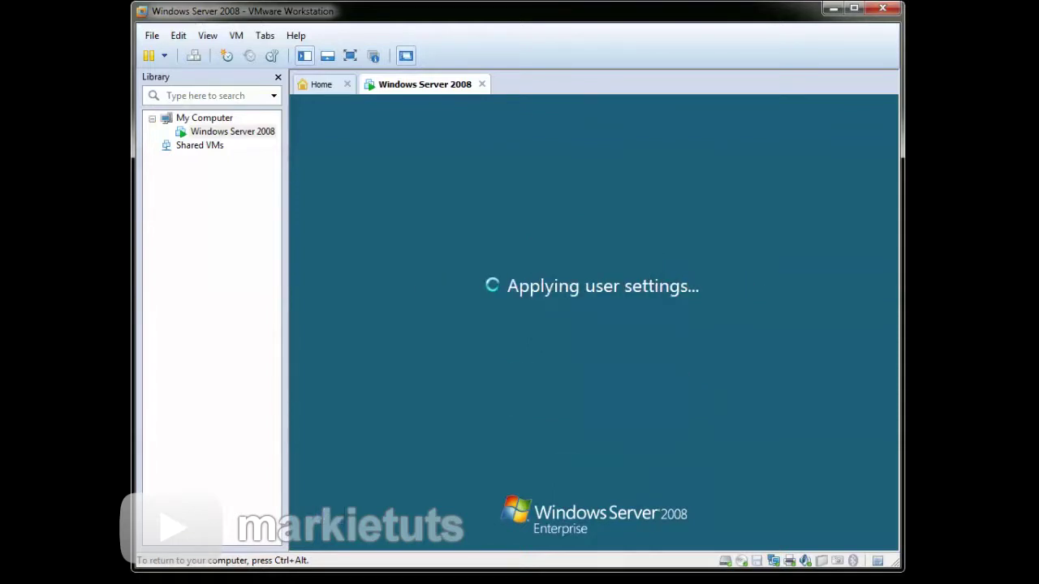